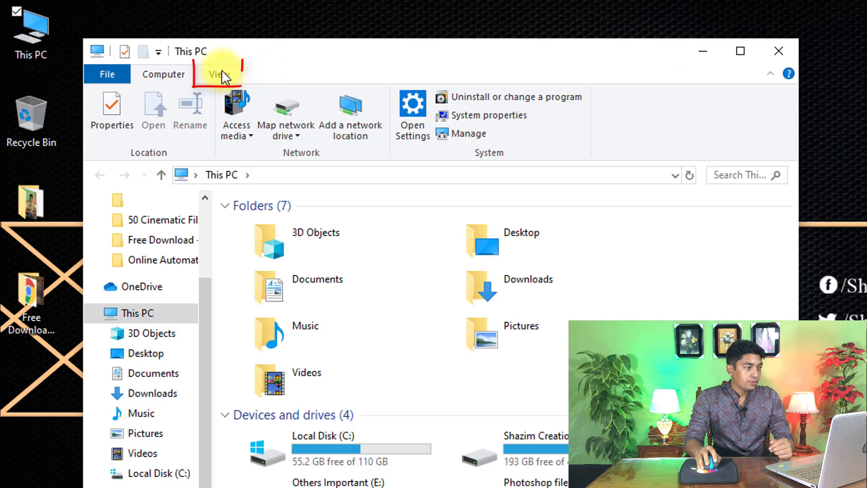
# Turn on 'Show hidden files, folders, and drives' in Folder Options and apply it.
pyautogui.click(222, 70)
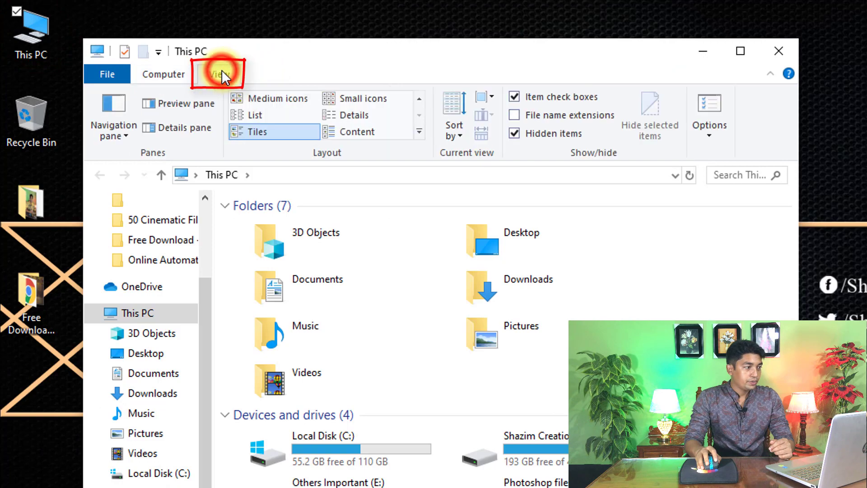
pyautogui.click(711, 113)
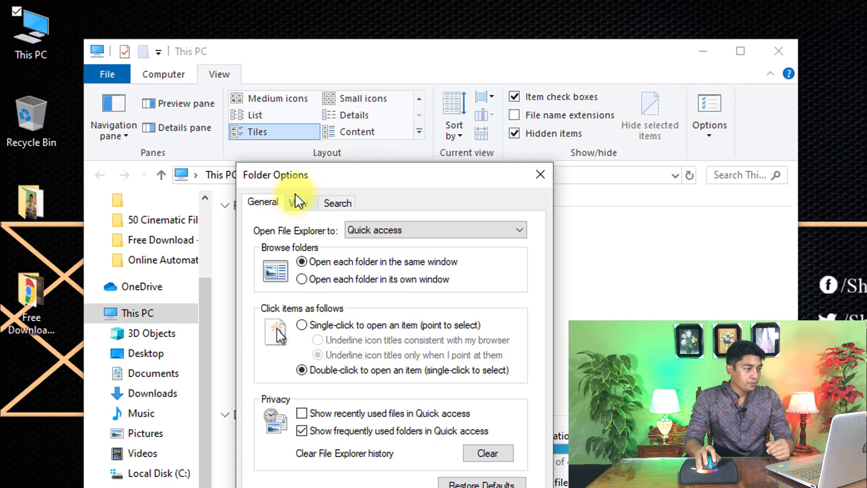
pyautogui.moveTo(274, 167); pyautogui.dragTo(257, 159)
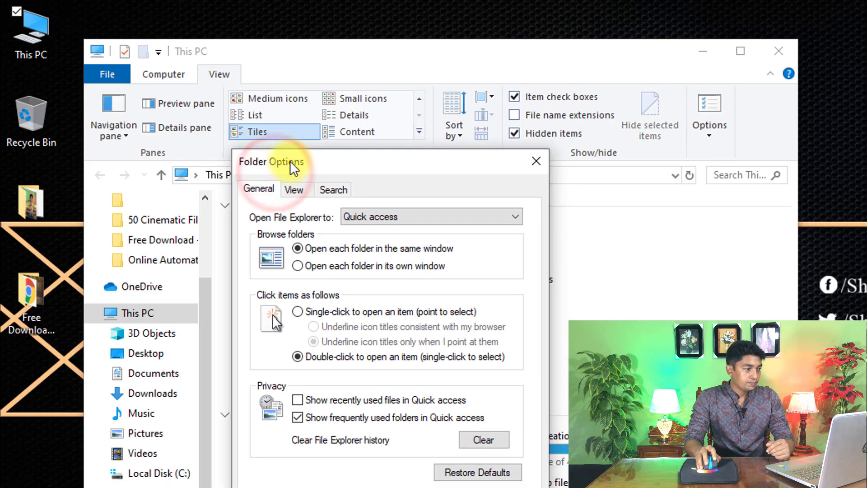
pyautogui.click(293, 190)
pyautogui.click(311, 421)
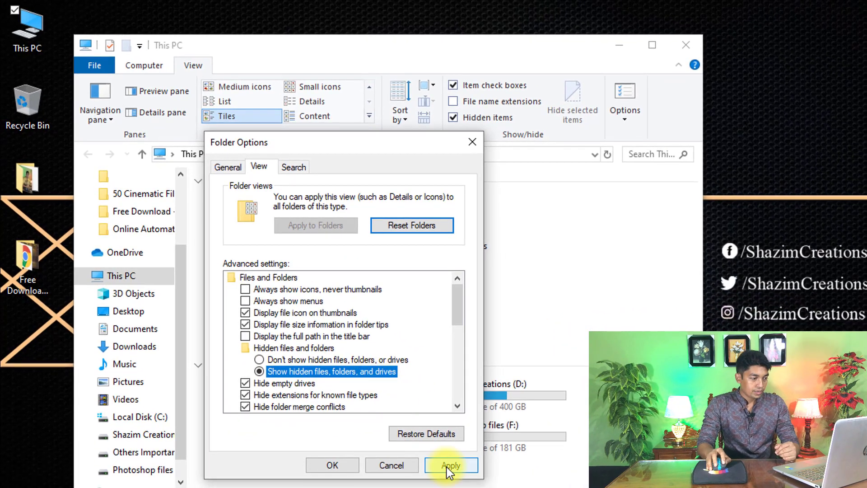
pyautogui.click(448, 466)
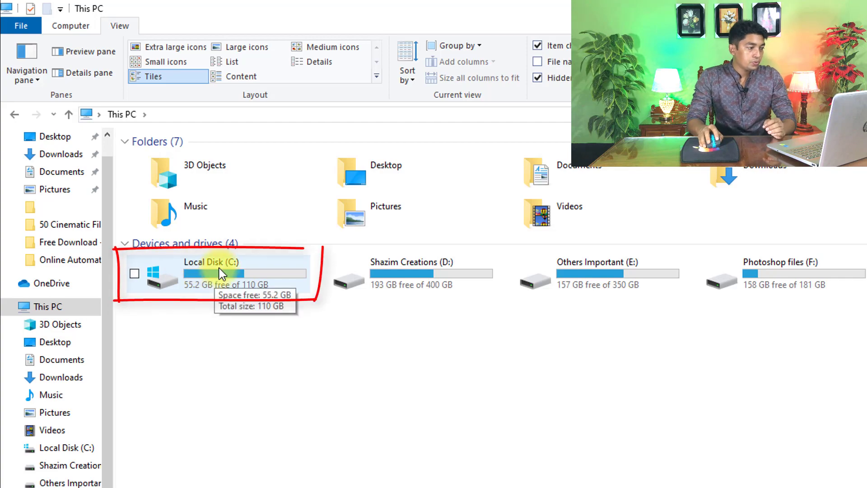
# Browse C: > Users > profile > AppData > Roaming > Adobe > CameraRaw > Settings.
pyautogui.doubleClick(195, 266)
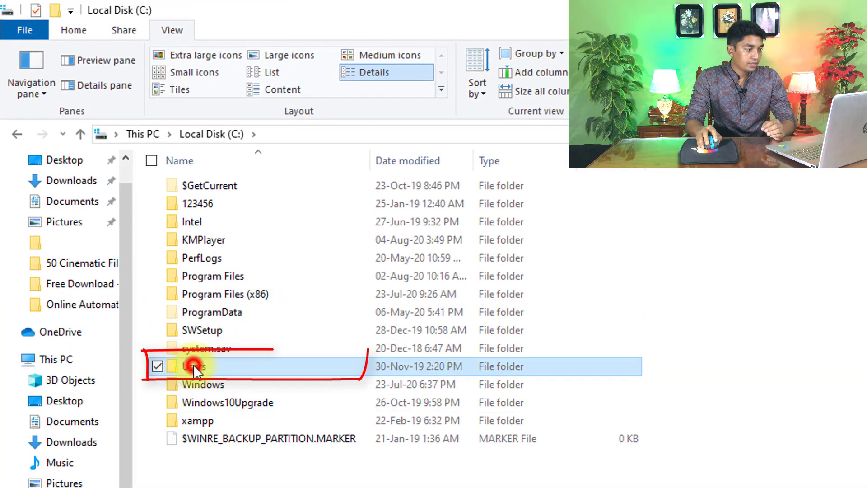
pyautogui.doubleClick(192, 364)
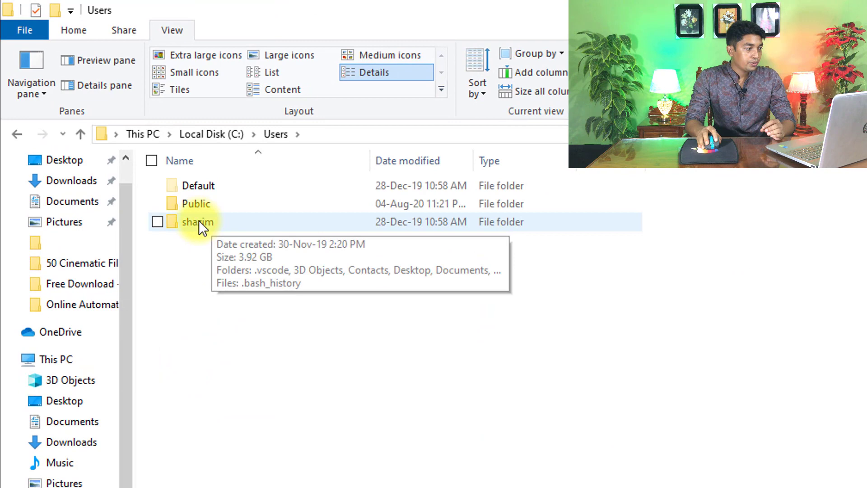
pyautogui.moveTo(196, 221)
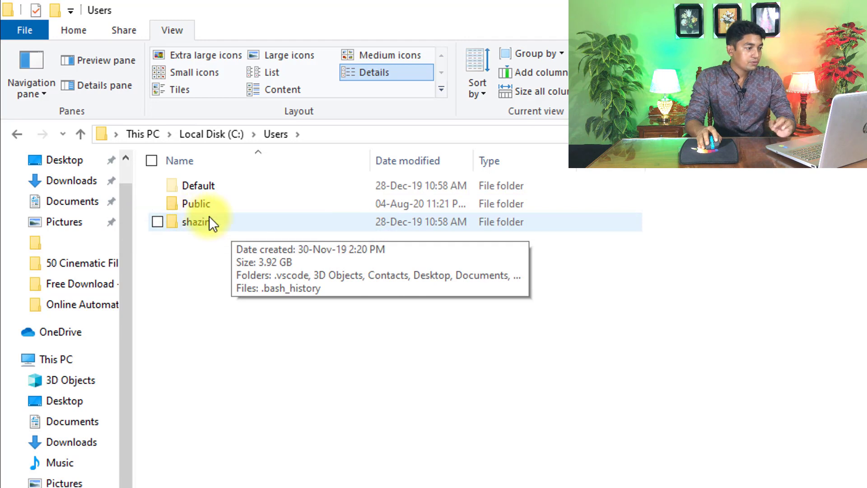
pyautogui.doubleClick(212, 224)
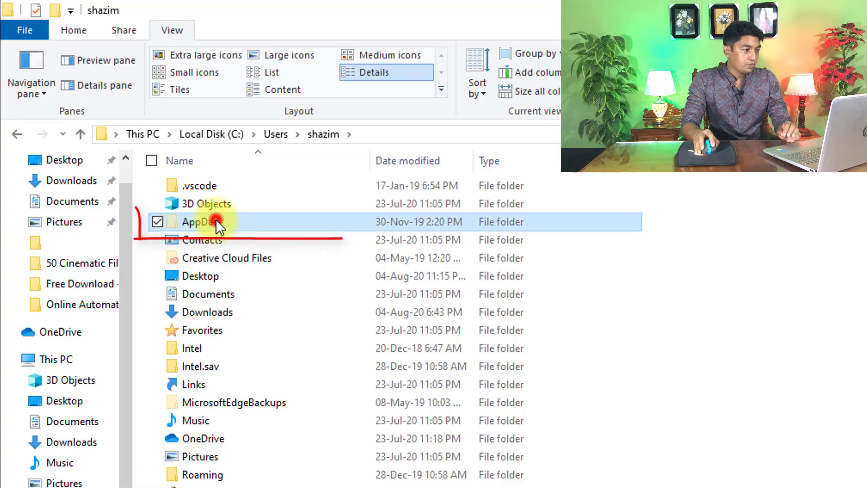
pyautogui.doubleClick(216, 220)
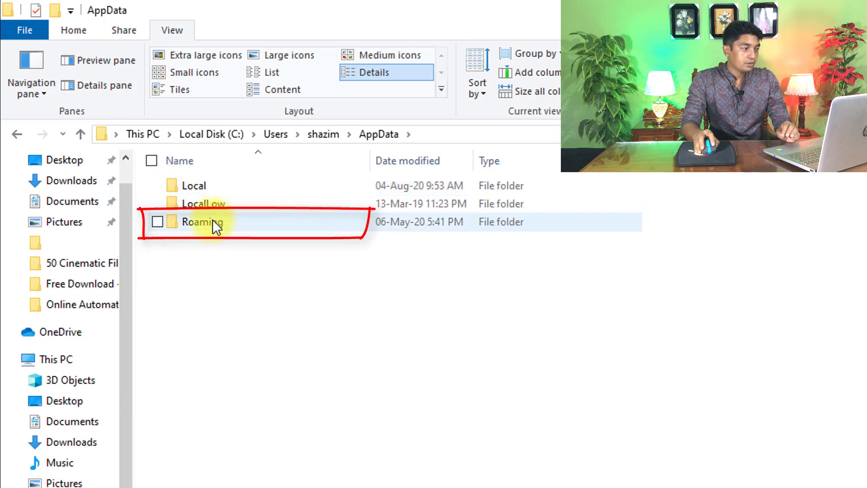
pyautogui.doubleClick(209, 221)
pyautogui.click(207, 185)
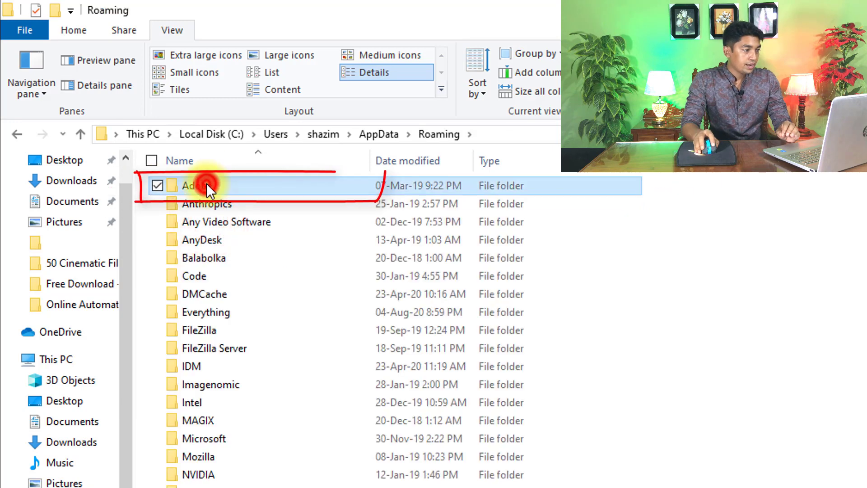
pyautogui.doubleClick(207, 184)
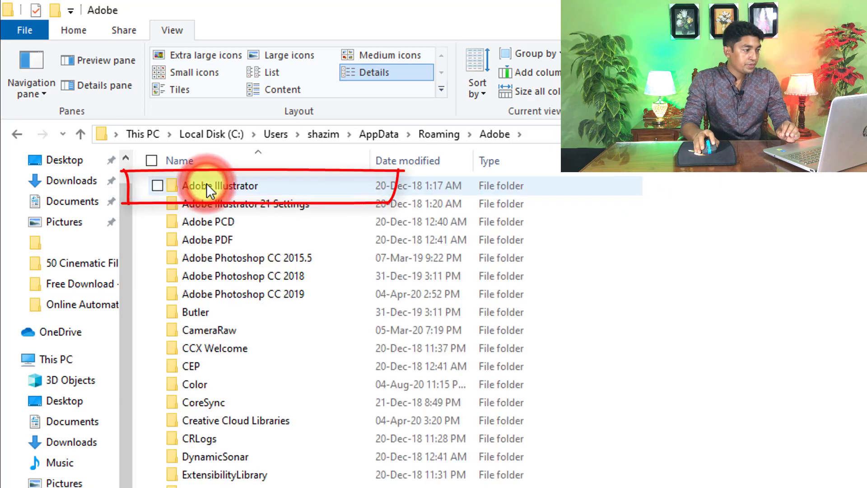
pyautogui.click(232, 326)
pyautogui.doubleClick(231, 326)
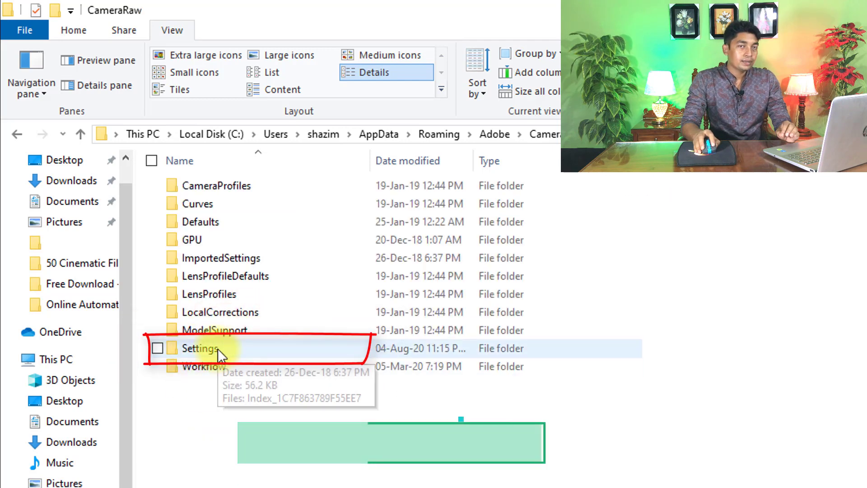
pyautogui.doubleClick(201, 348)
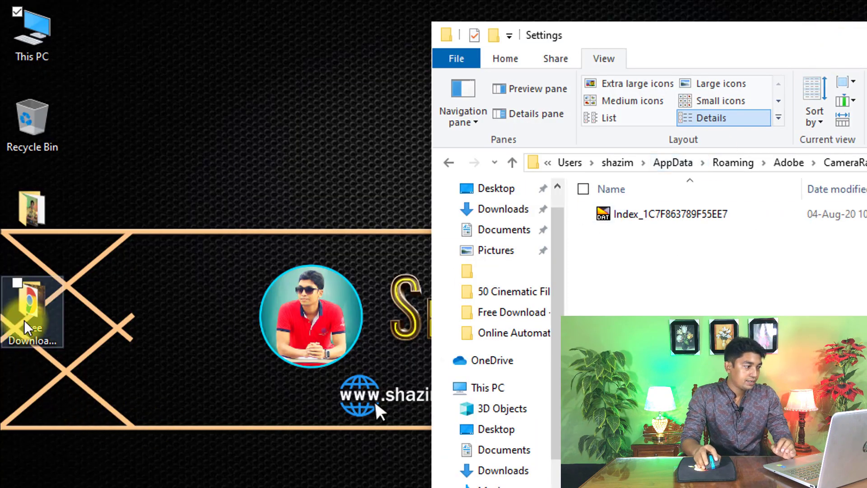
# Open the downloaded preset pack on the desktop and copy its preset folder.
pyautogui.click(24, 319)
pyautogui.doubleClick(24, 320)
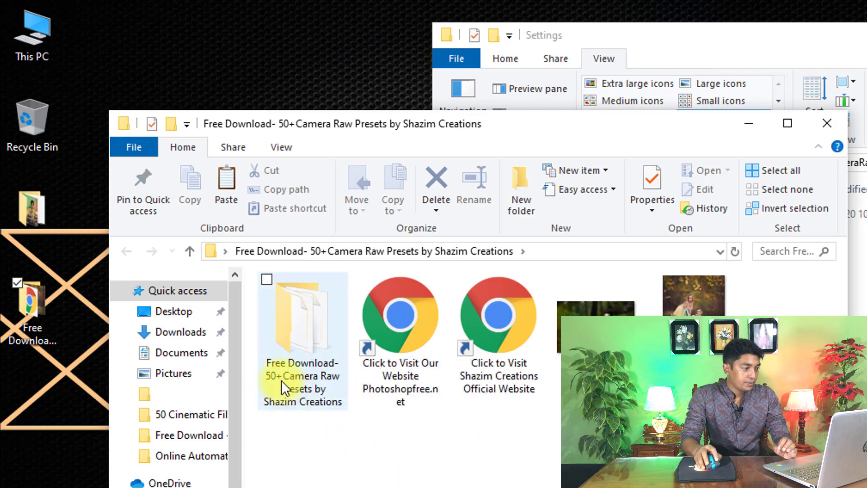
pyautogui.click(296, 372)
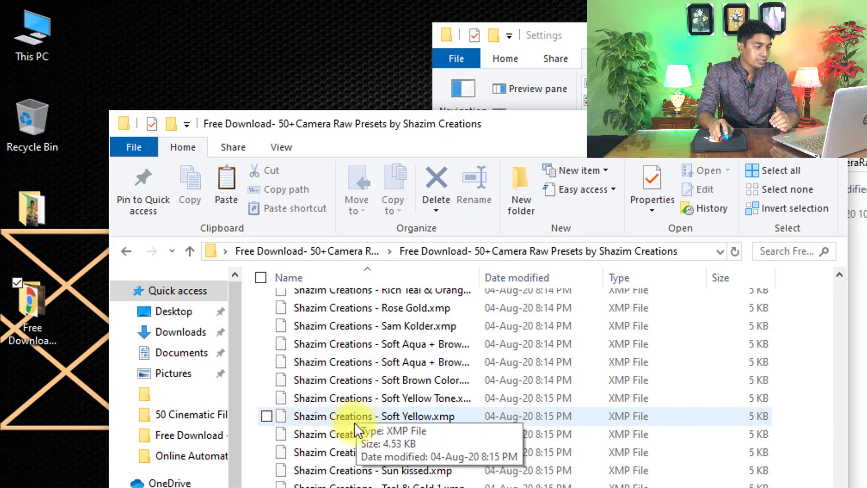
pyautogui.press('BackSpace')
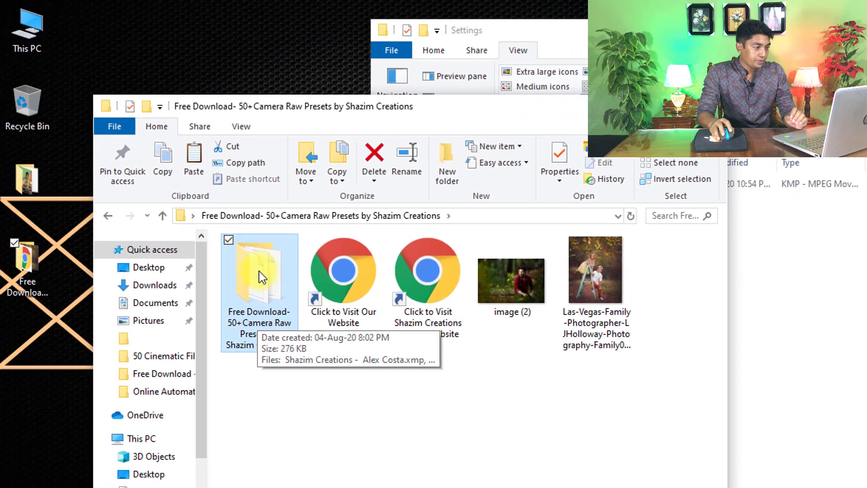
pyautogui.hotkey('ctrl', 'c')
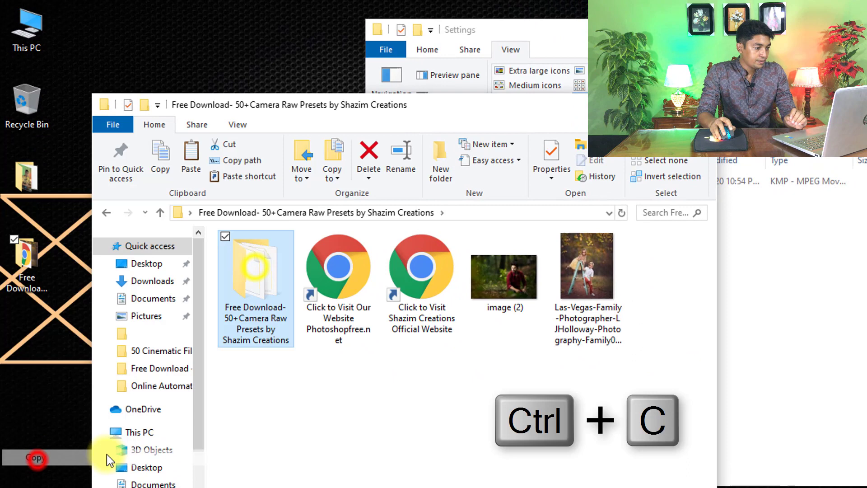
# Paste the copied preset folder into the CameraRaw Settings folder.
pyautogui.click(843, 277)
pyautogui.rightClick(610, 240)
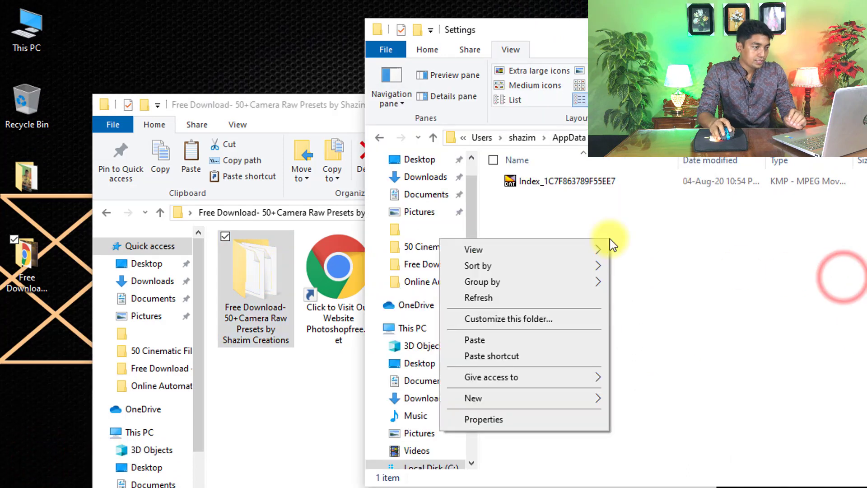
pyautogui.click(484, 341)
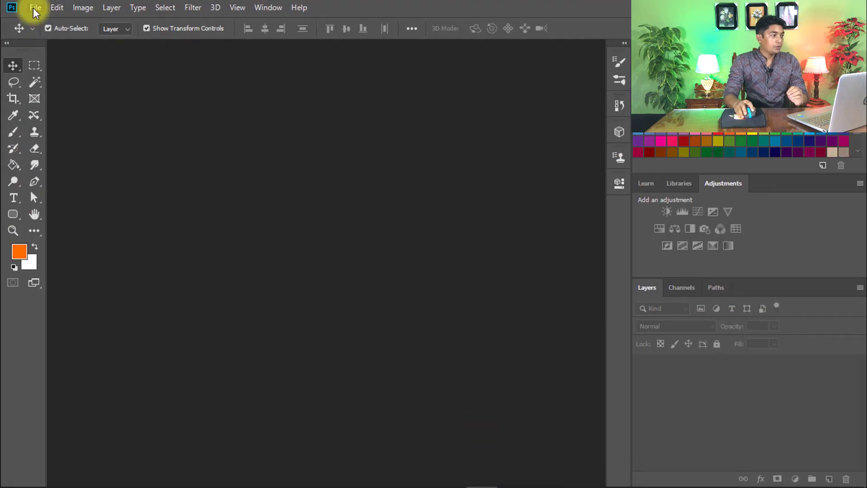
# Open the photo of two children on a ladder and apply the Camera Raw Filter.
pyautogui.click(35, 8)
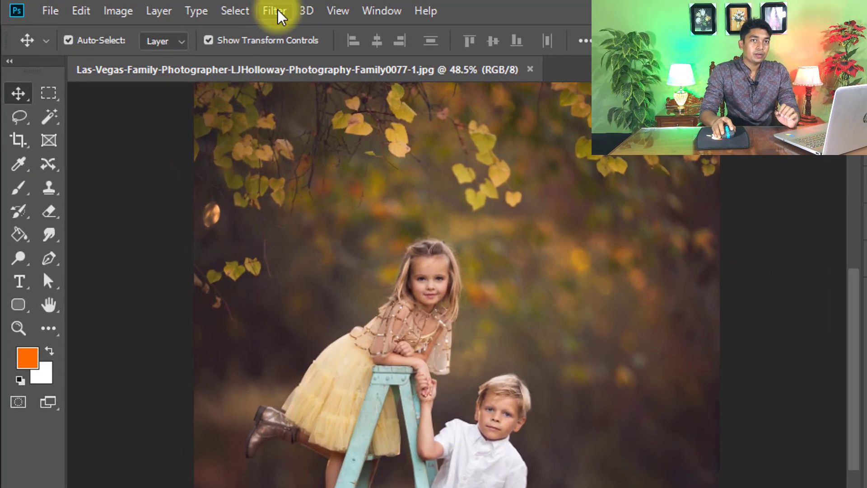
pyautogui.click(275, 11)
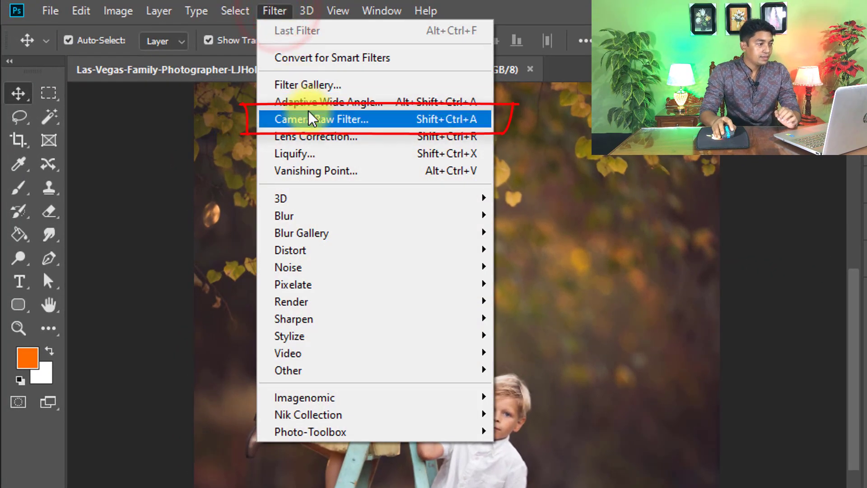
pyautogui.click(313, 120)
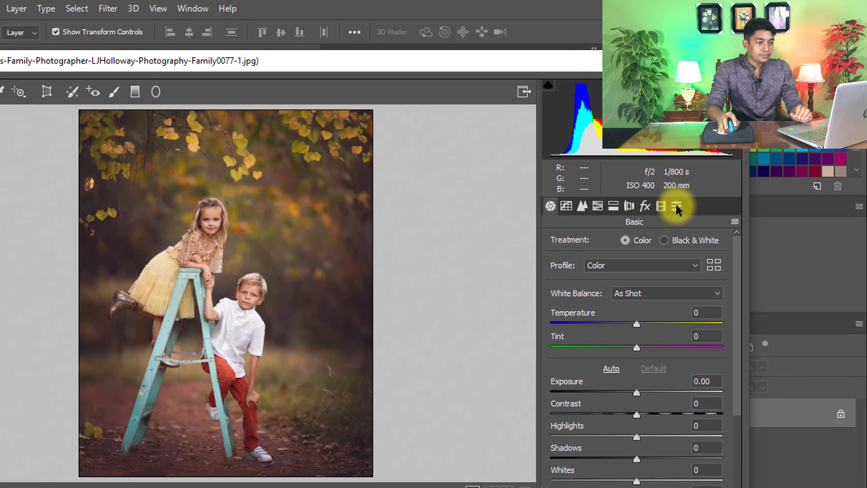
# Show the 50+ Best Camera Raw Presets group and cycle through the before/after preview modes.
pyautogui.click(676, 204)
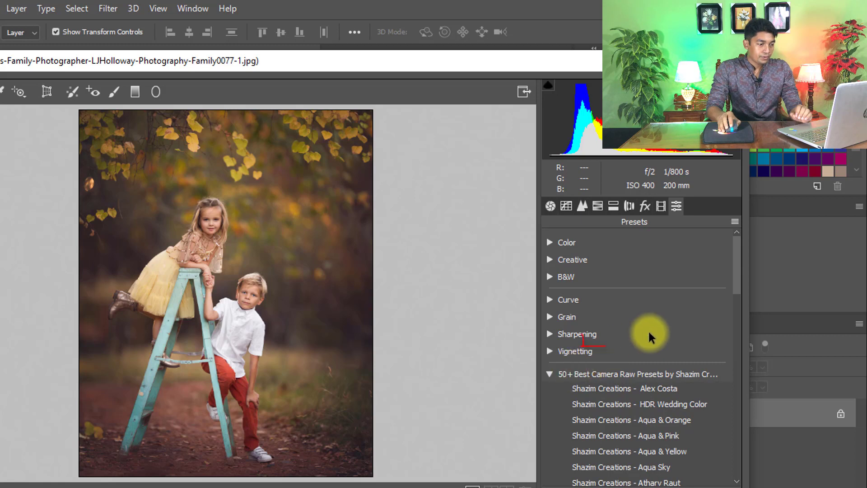
pyautogui.scroll(-2, 649, 330)
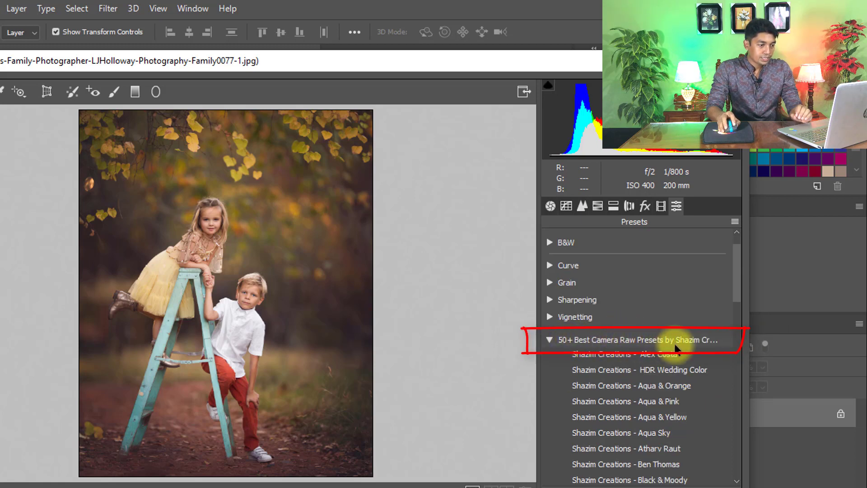
pyautogui.scroll(-4, 701, 338)
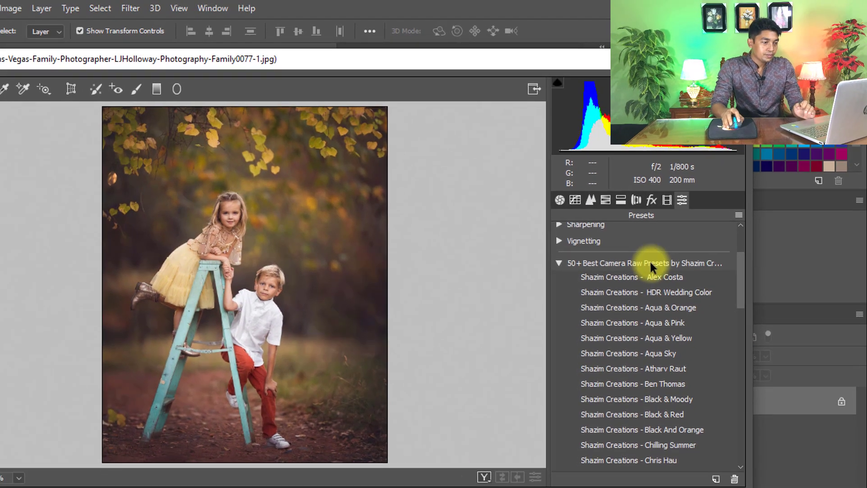
pyautogui.click(485, 476)
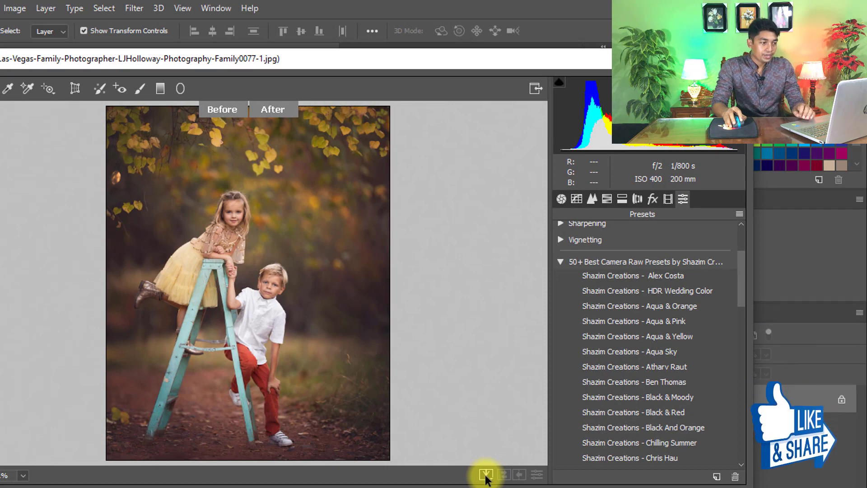
pyautogui.click(485, 475)
pyautogui.click(486, 476)
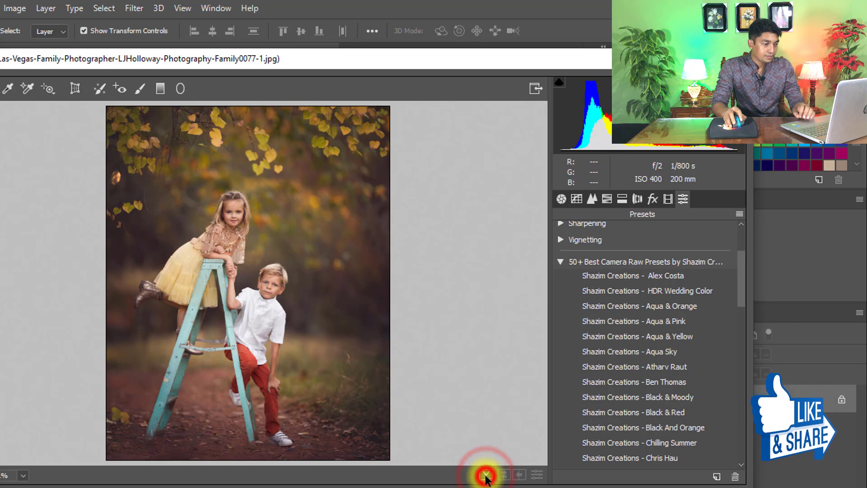
# Show before/after side by side, apply the Summer Vibes preset, and confirm with OK.
pyautogui.click(485, 475)
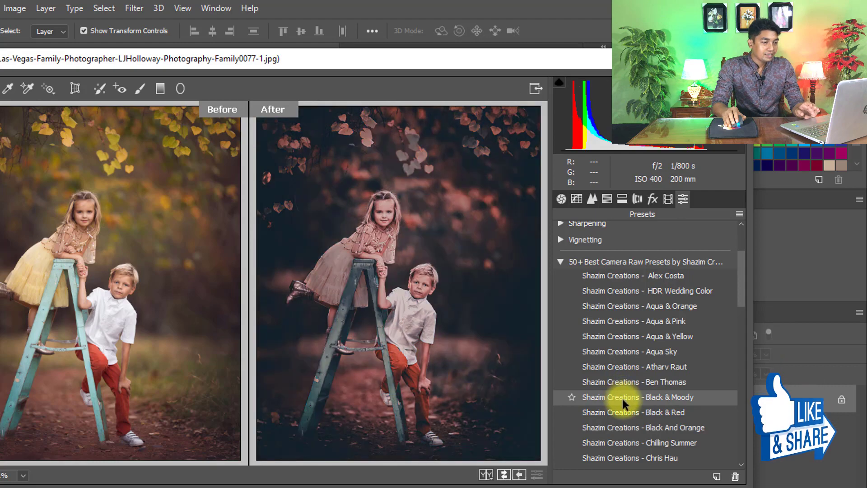
pyautogui.scroll(-2, 624, 403)
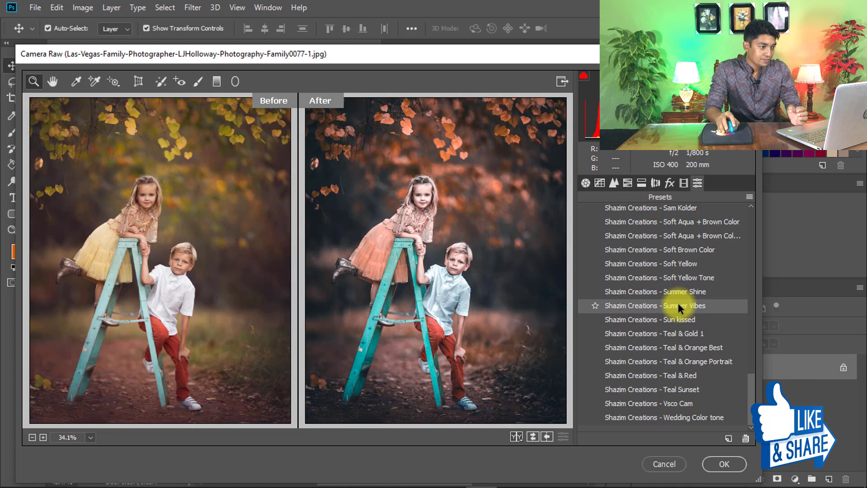
pyautogui.click(677, 304)
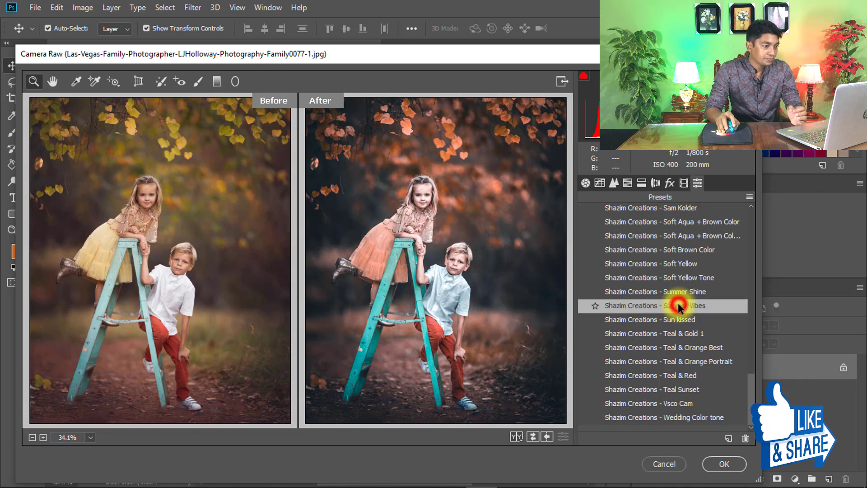
pyautogui.click(721, 464)
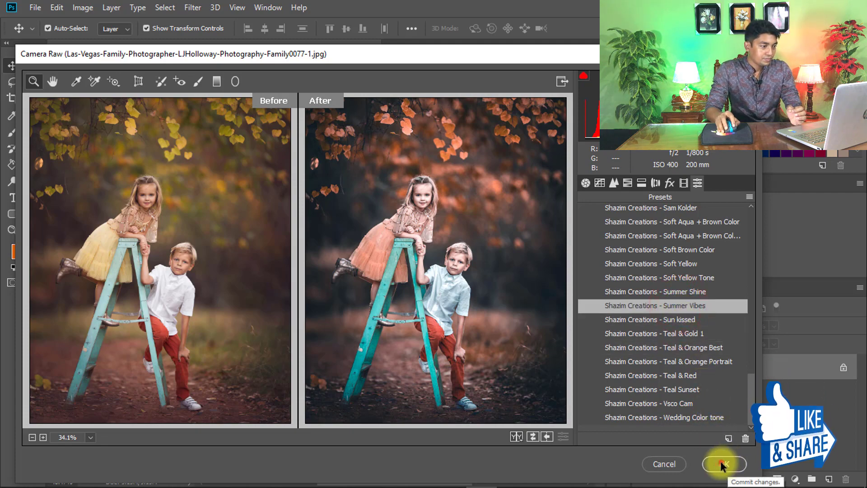